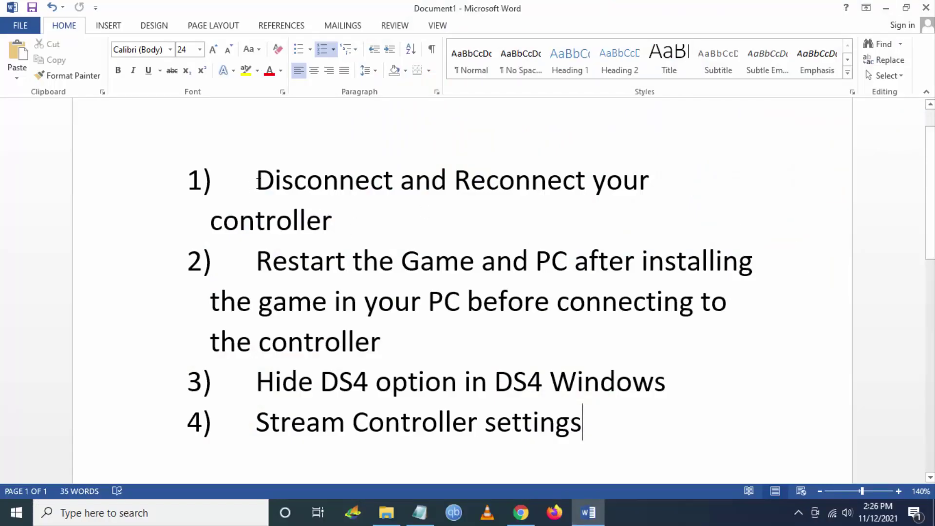
Step: Highlight step 1 of the Word list, 'Disconnect and Reconnect your controller'
click(256, 180)
drag(256, 180, 625, 196)
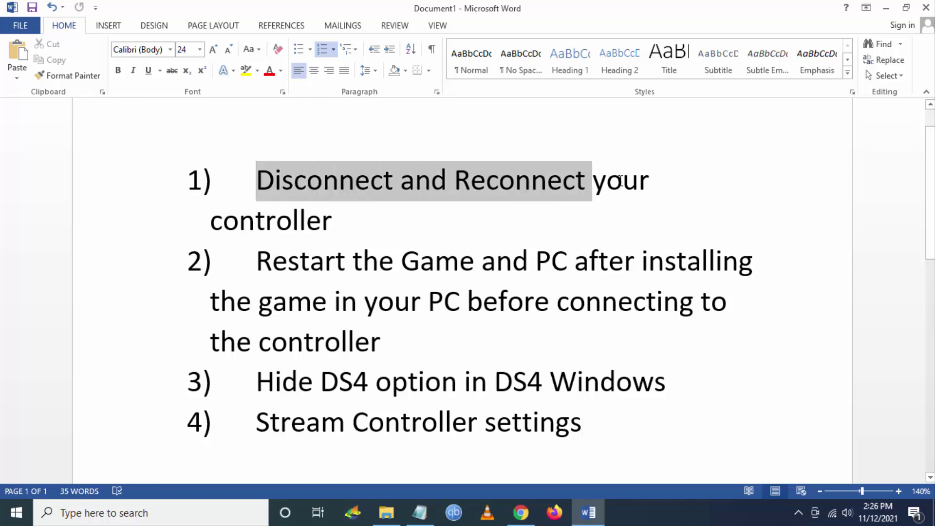
drag(210, 221, 333, 221)
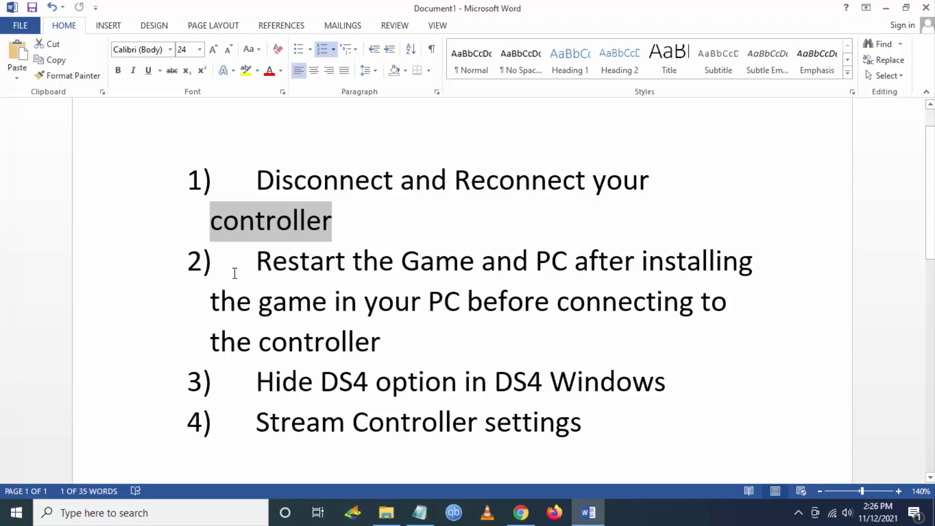
Step: Highlight steps 2 and 3 of the list, ending with hiding the DS4 controller
click(257, 268)
drag(258, 267, 544, 265)
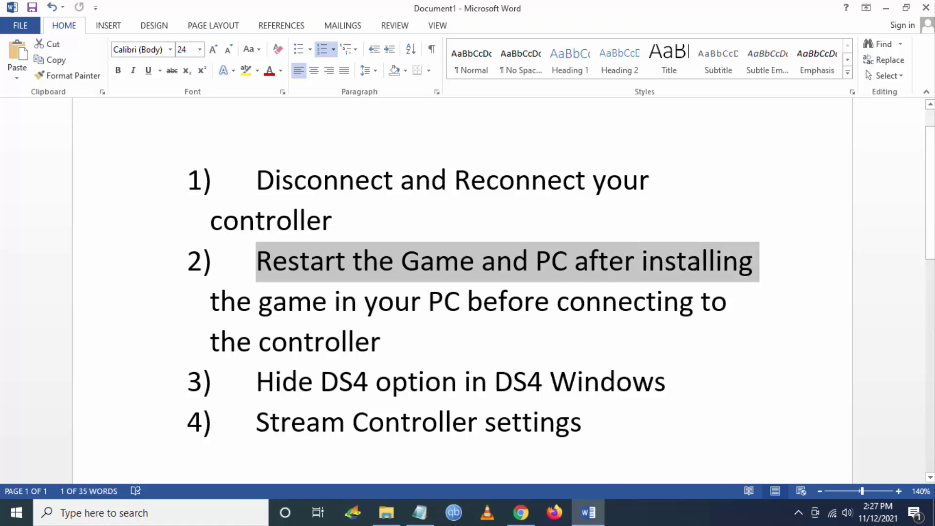
drag(544, 266, 756, 265)
drag(211, 301, 701, 301)
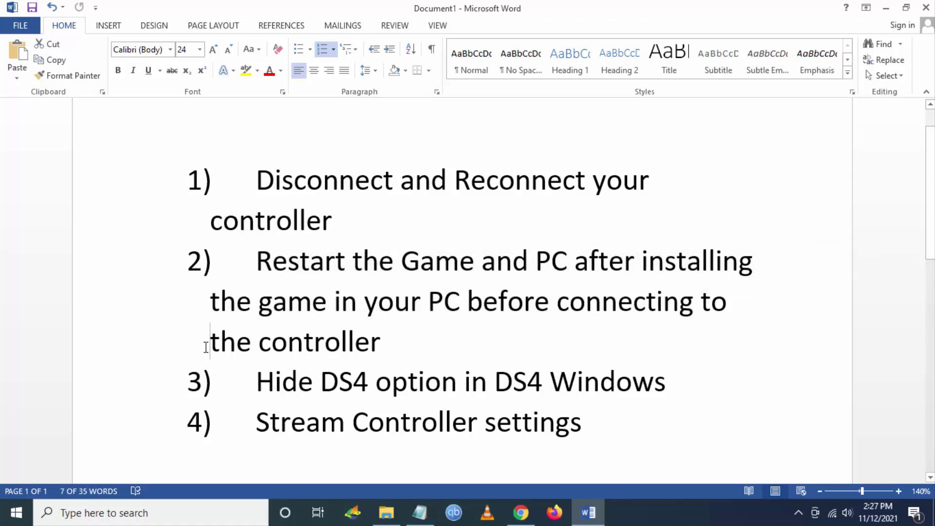
drag(209, 340, 399, 340)
click(314, 340)
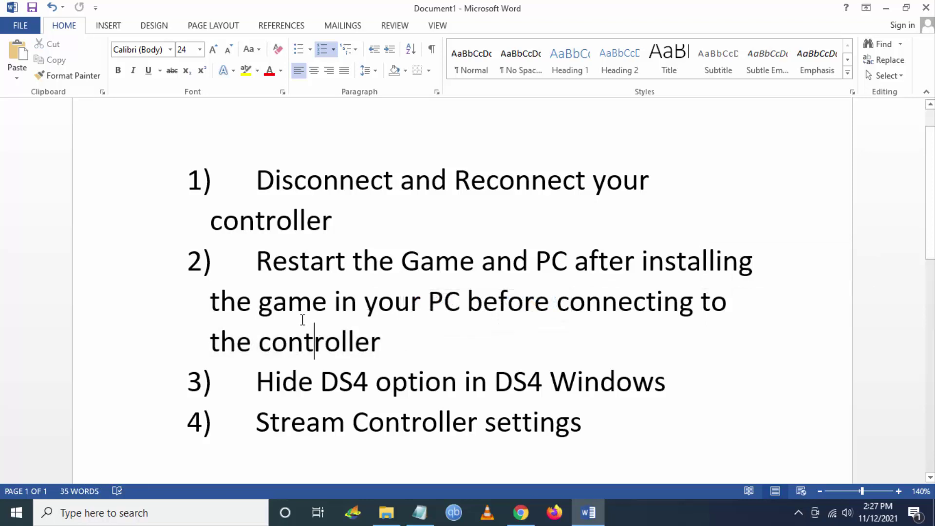
scroll(303, 322, down, 1)
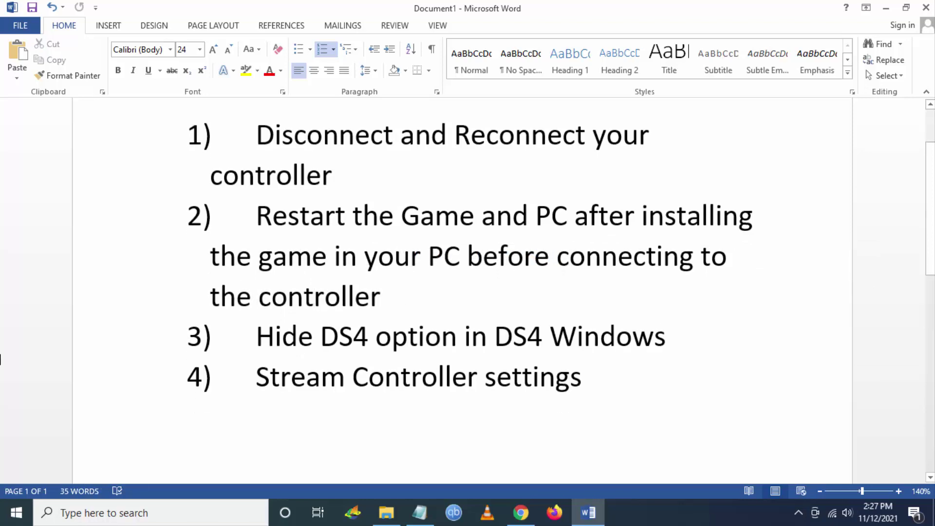
drag(257, 338, 683, 340)
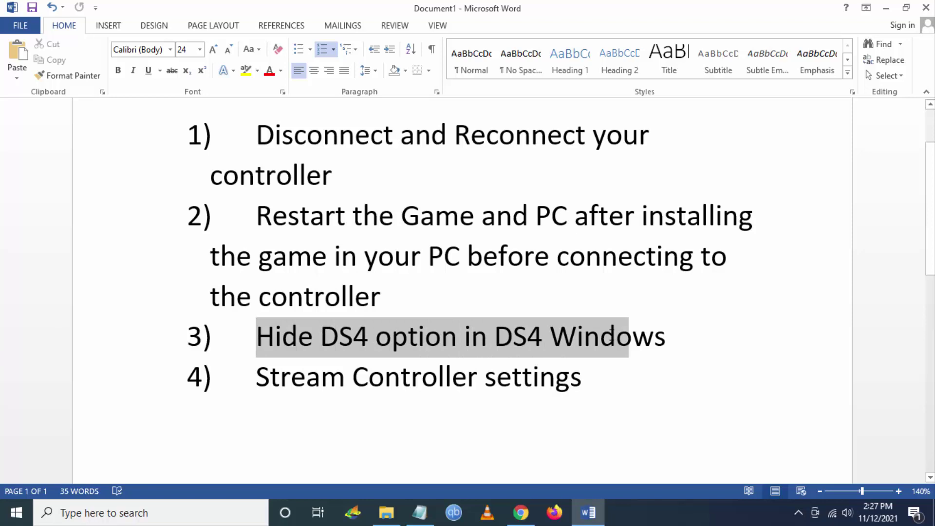
click(732, 361)
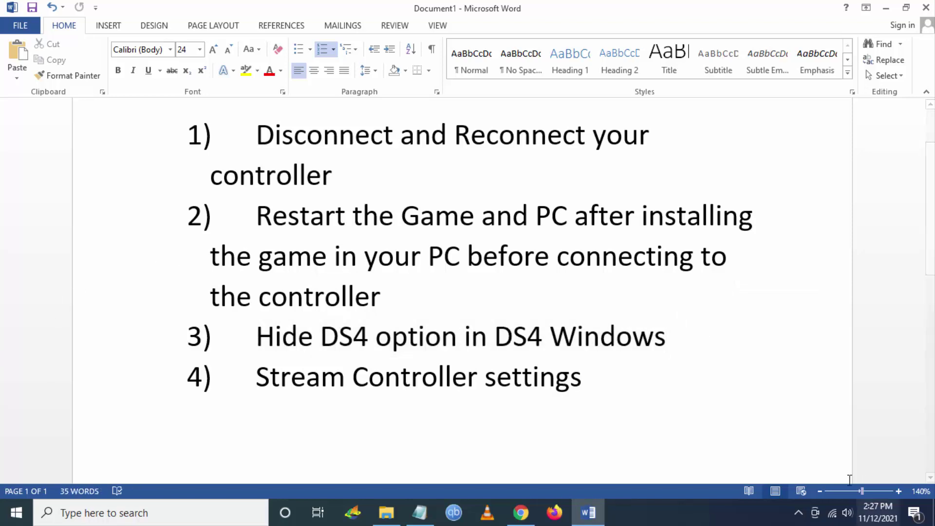
Step: Open DS4Windows from the system tray and turn on Hide DS4 Controller in Settings
click(799, 513)
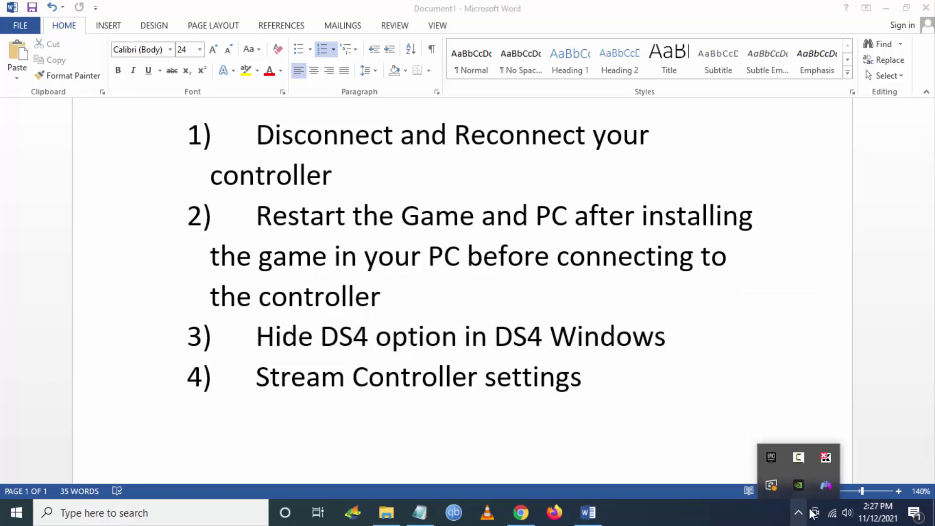
click(826, 485)
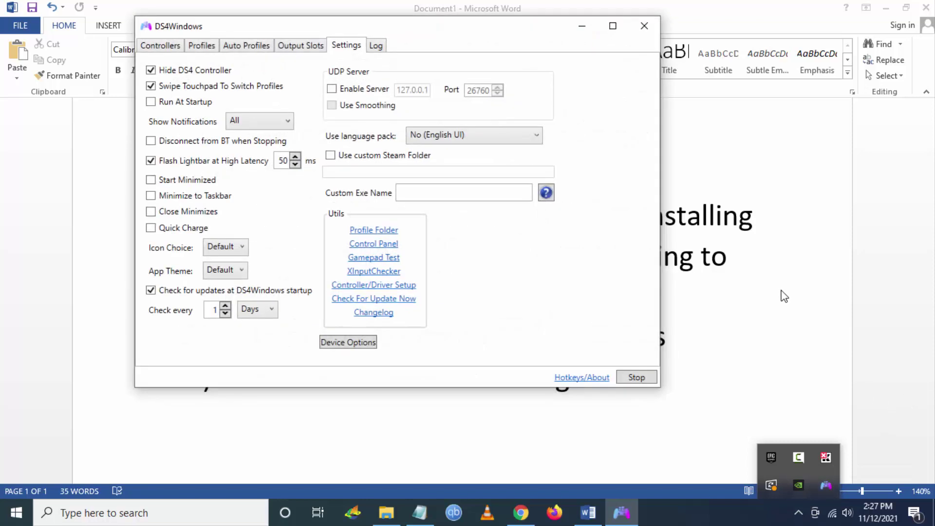
click(169, 49)
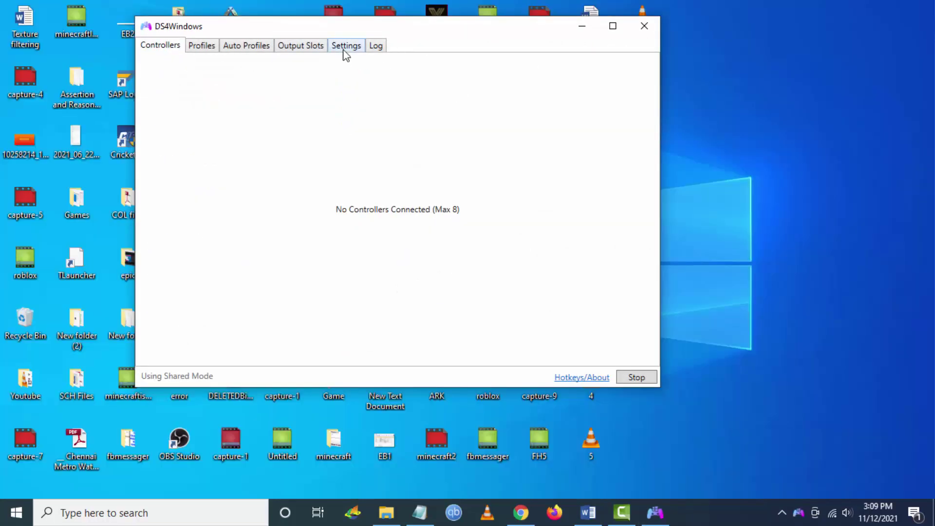
click(345, 46)
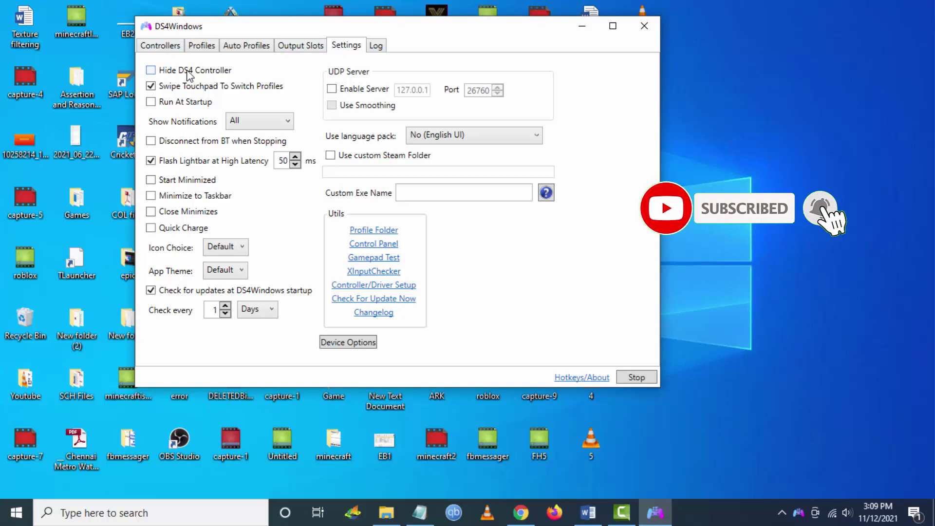
click(189, 76)
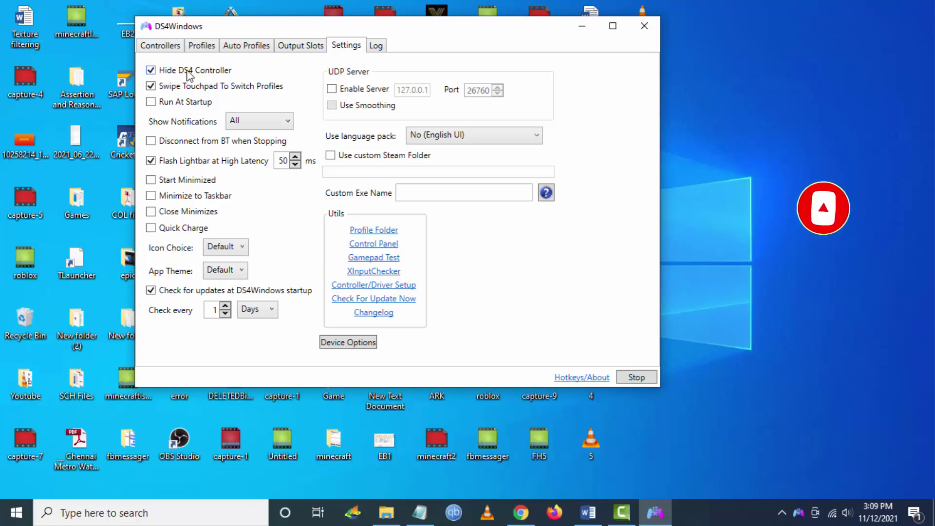
Step: Check the Controllers page, then turn Hide DS4 Controller back off
click(163, 45)
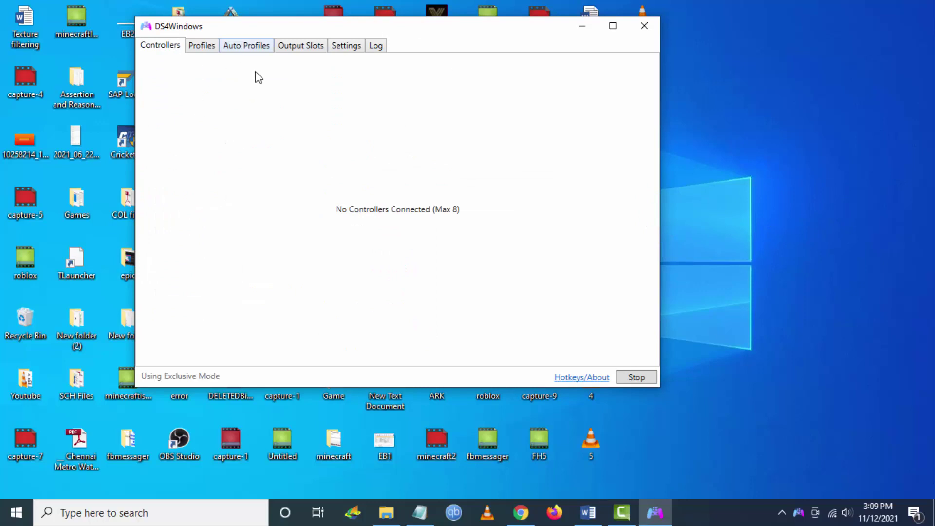
click(346, 46)
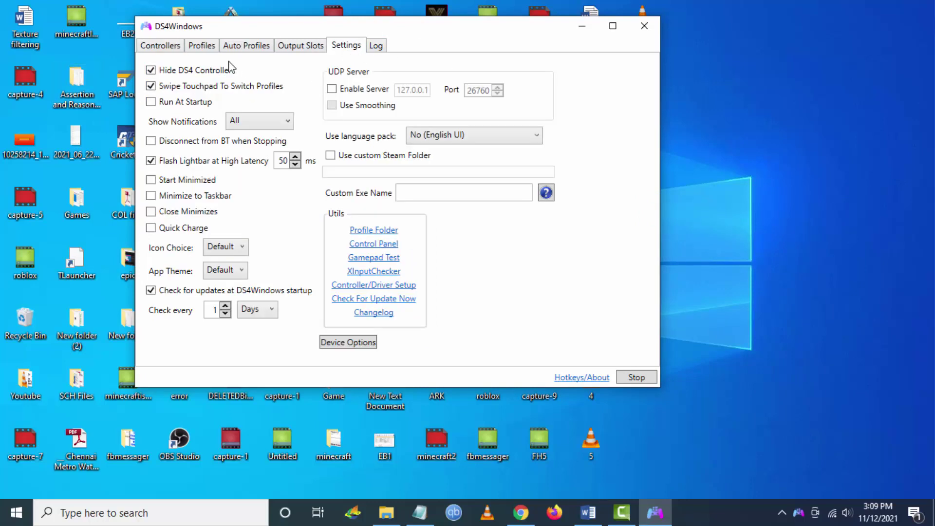
click(152, 70)
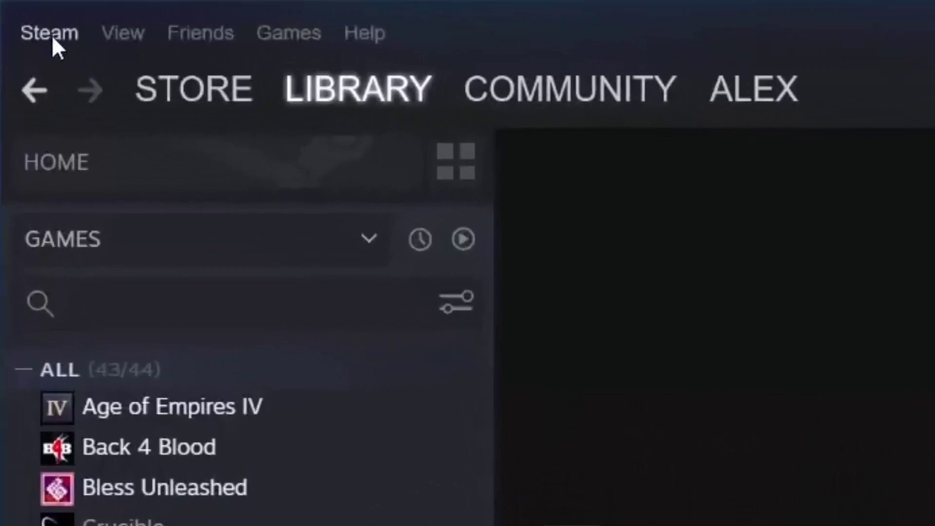
Step: Open Steam's Controller settings, then General Controller Settings, continuing past the compatibility error
click(52, 36)
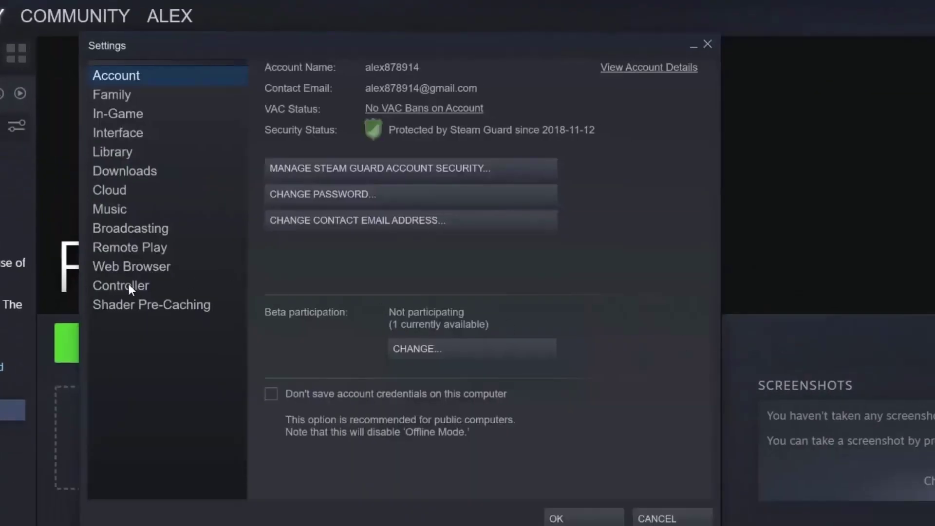
click(128, 287)
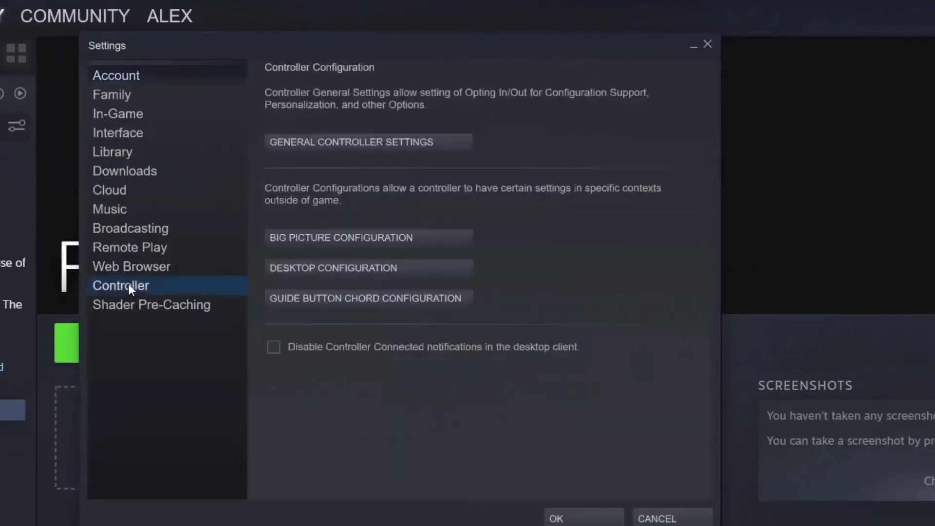
click(320, 141)
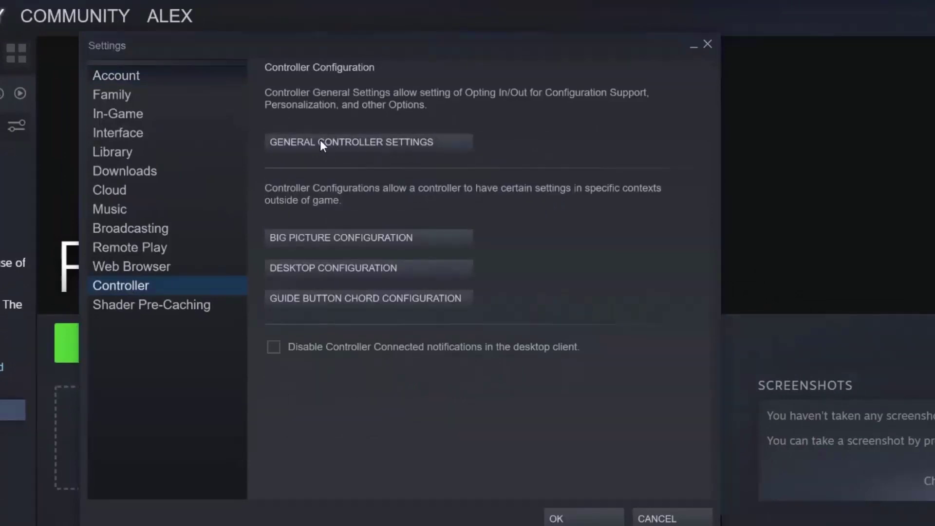
click(489, 406)
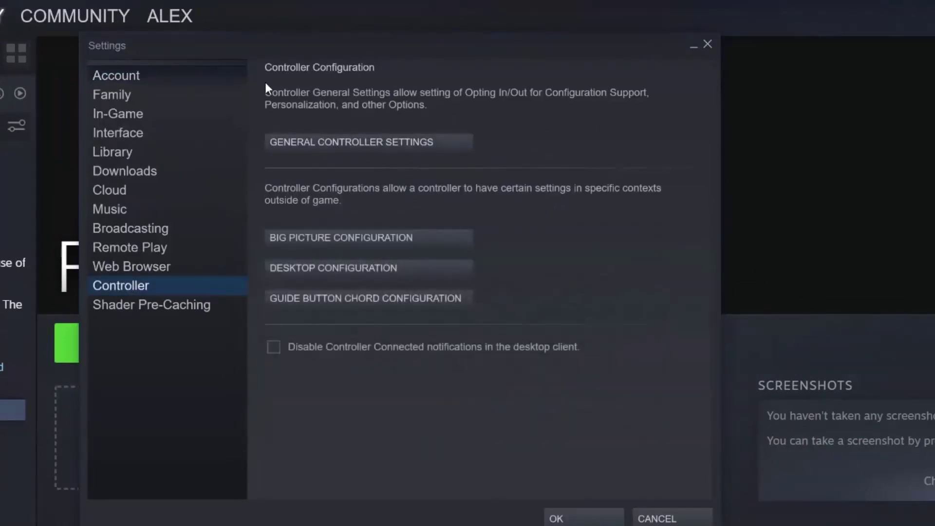